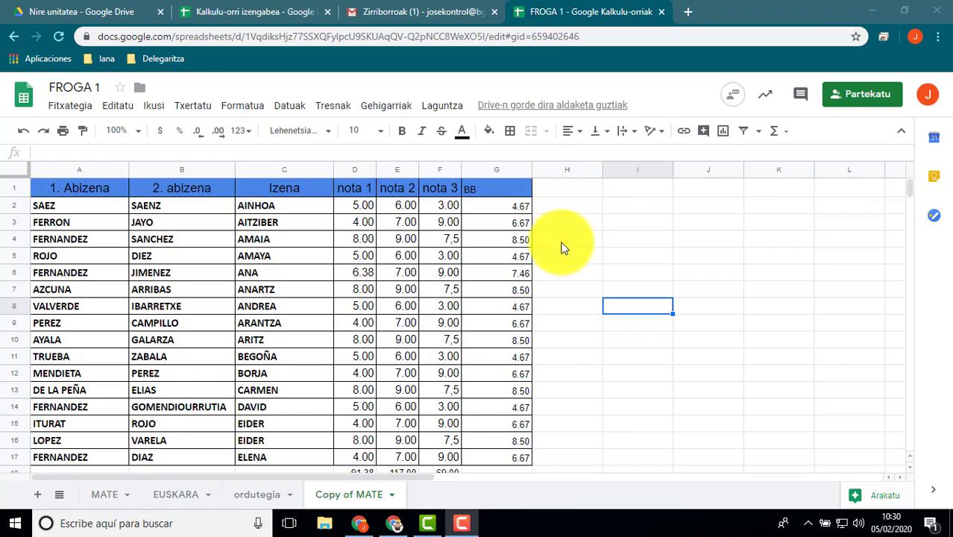
# Clear all the grades in the nota 1, nota 2 and nota 3 columns, range D2:F17
pyautogui.click(360, 214)
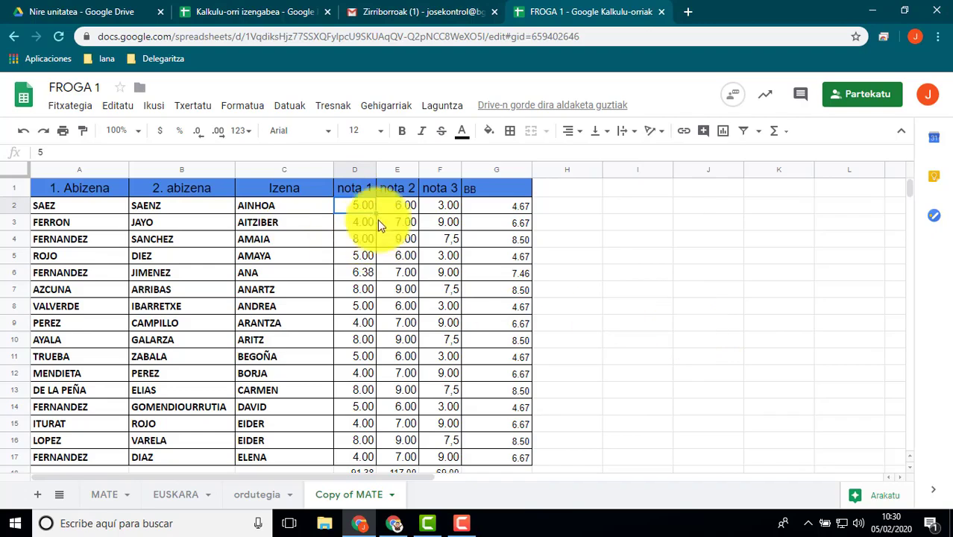
pyautogui.moveTo(366, 216); pyautogui.dragTo(445, 465)
pyautogui.press('Delete')
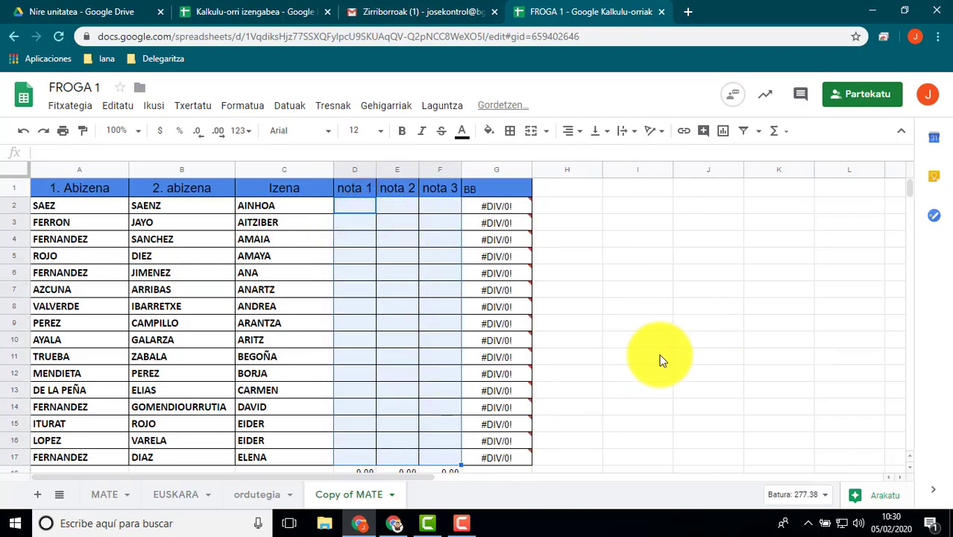
pyautogui.click(659, 356)
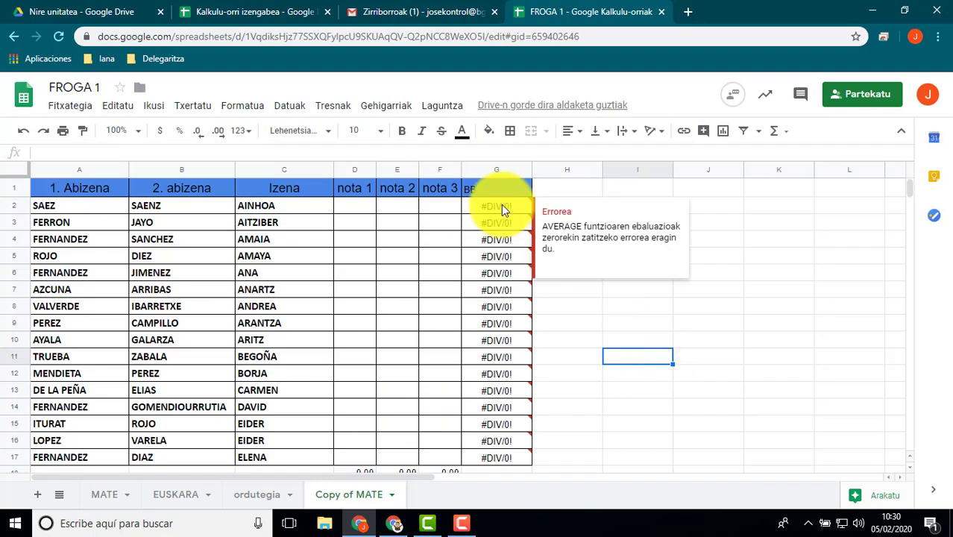
pyautogui.click(359, 208)
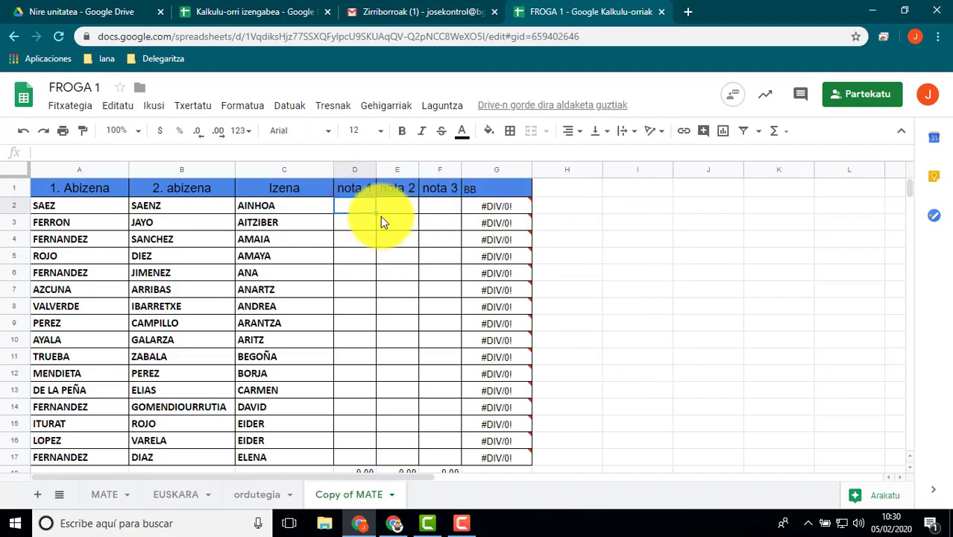
pyautogui.click(613, 272)
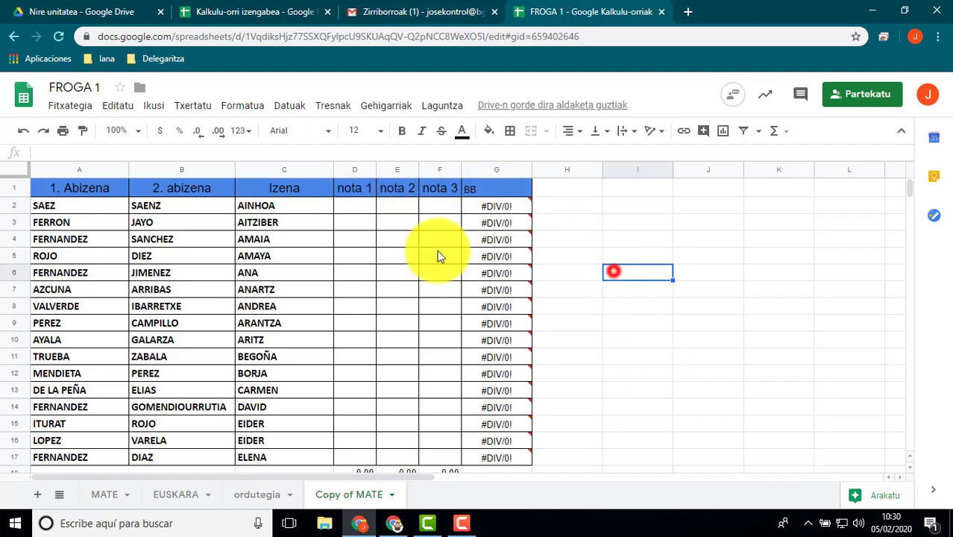
# Add data validation to D2:F17 as a list of items (Elementuen zerrenda) with the values 0,1,2,3,4,5,6,7,8,9,10
pyautogui.click(355, 208)
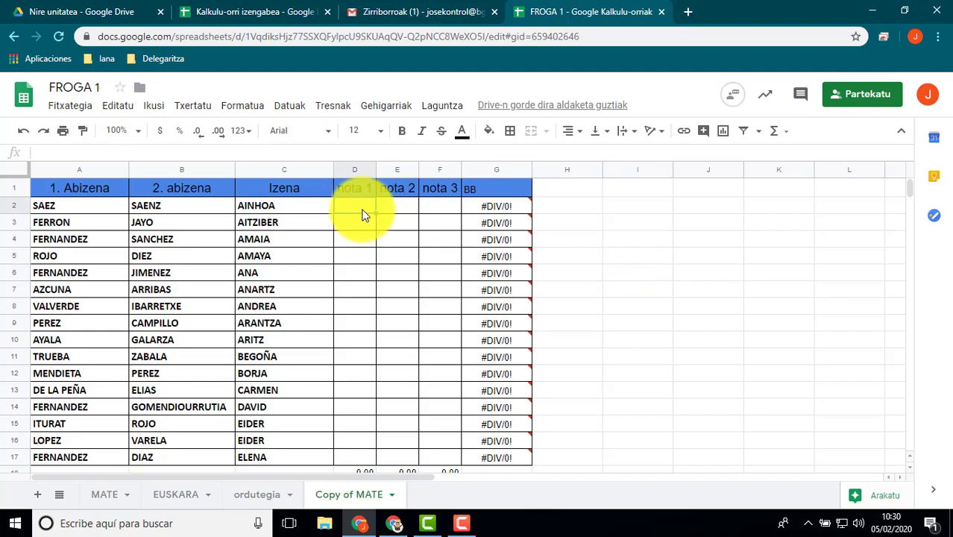
pyautogui.moveTo(362, 210); pyautogui.dragTo(443, 462)
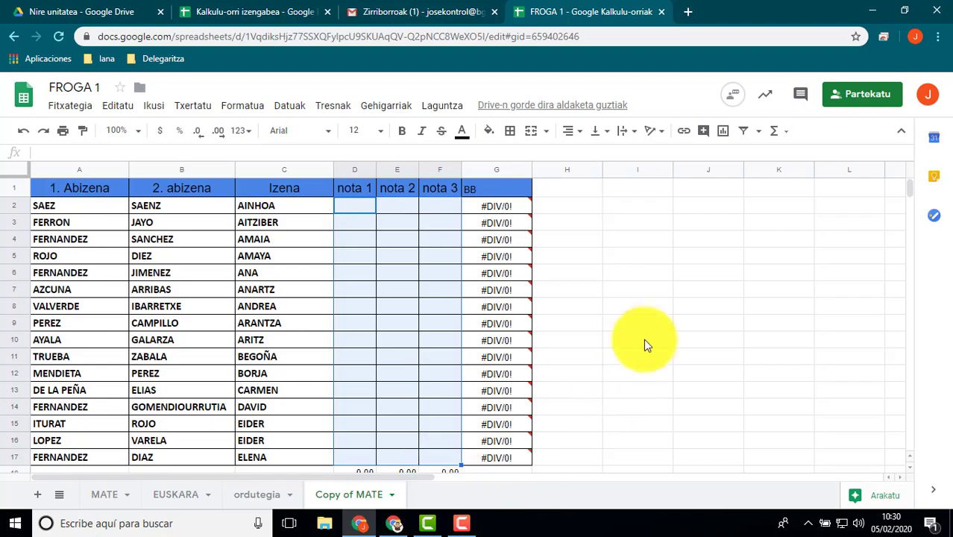
pyautogui.click(299, 111)
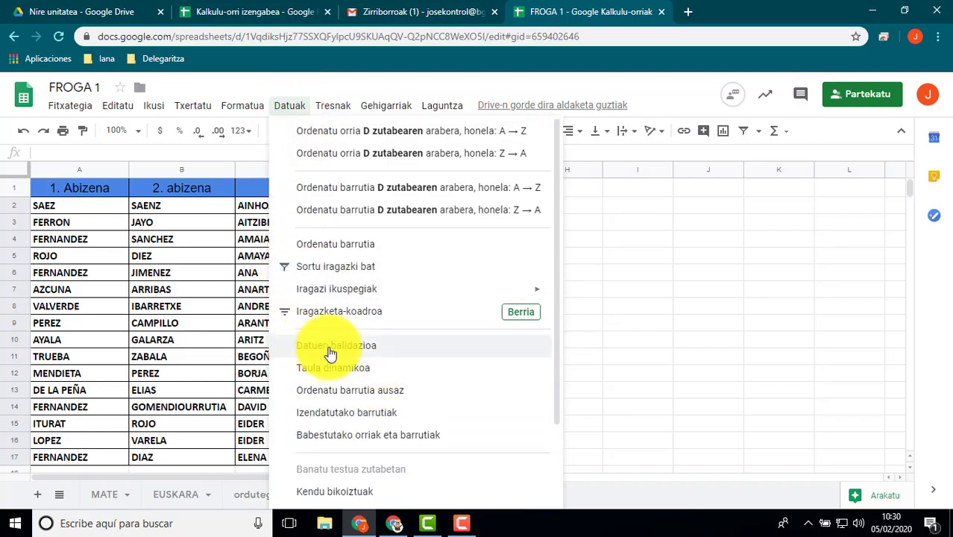
pyautogui.click(328, 349)
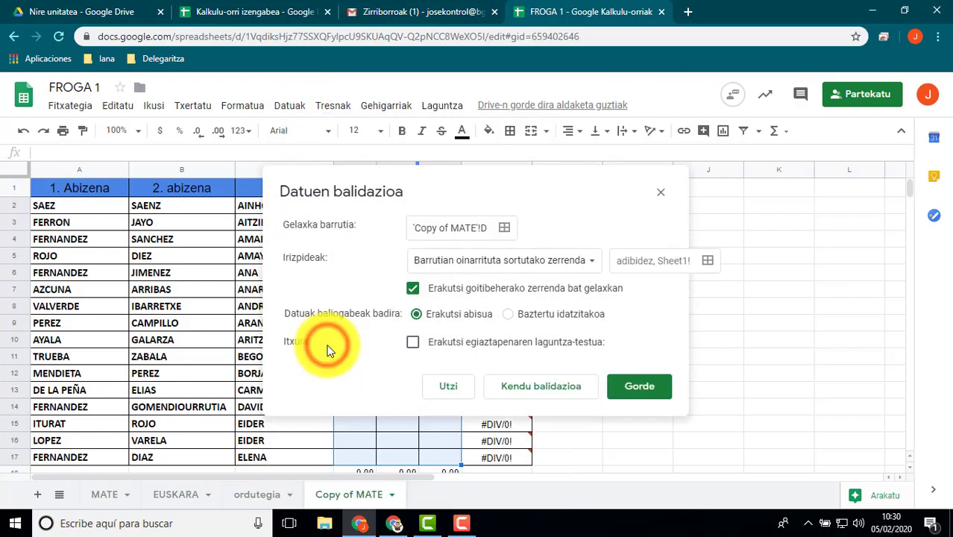
pyautogui.moveTo(463, 186); pyautogui.dragTo(638, 136)
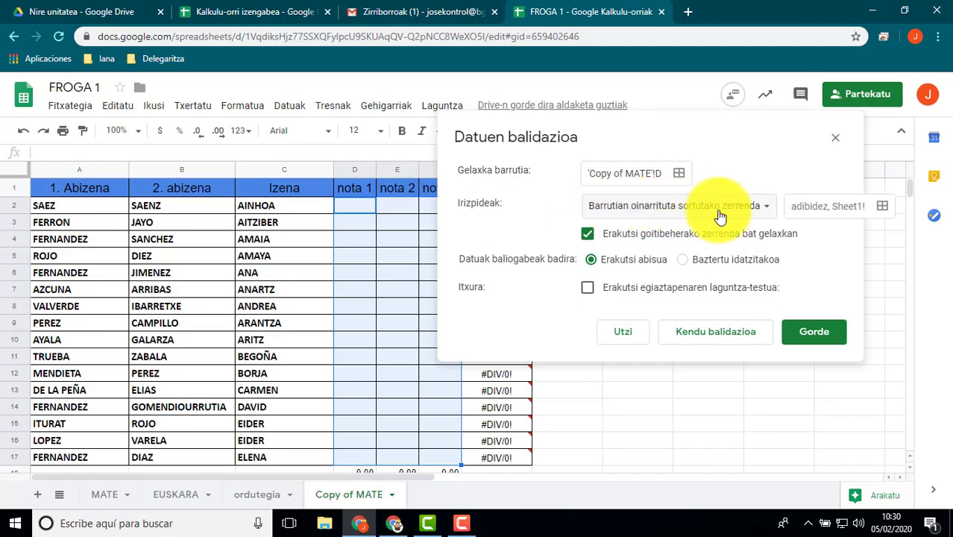
pyautogui.click(774, 209)
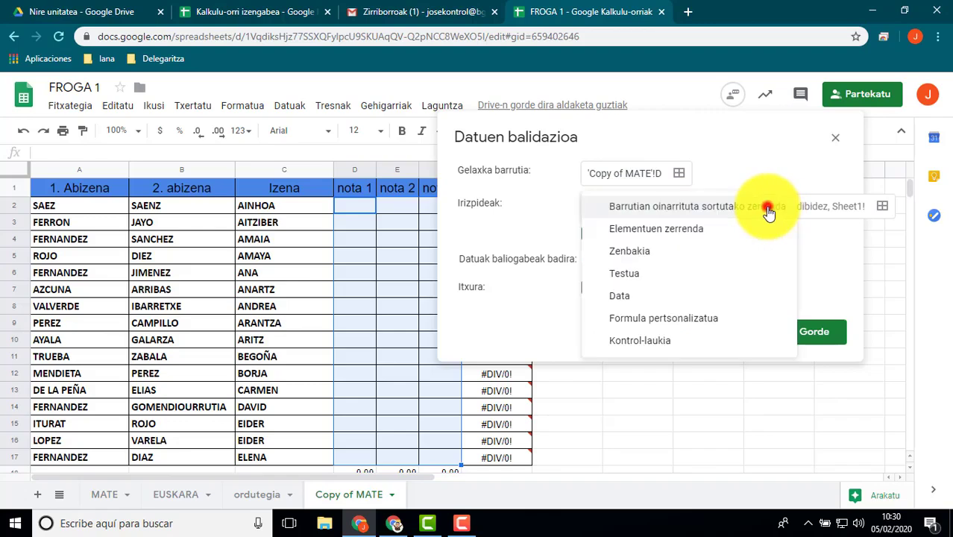
pyautogui.click(656, 231)
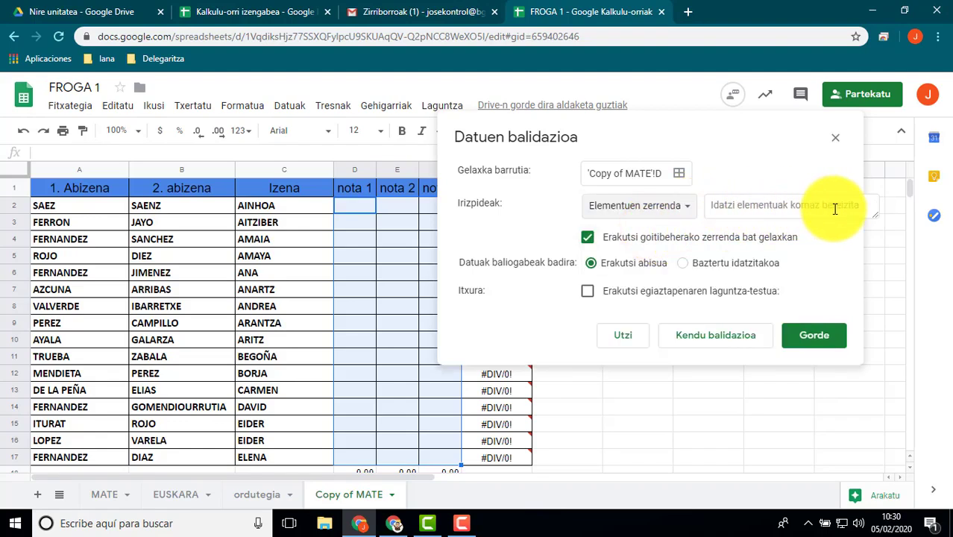
pyautogui.click(721, 207)
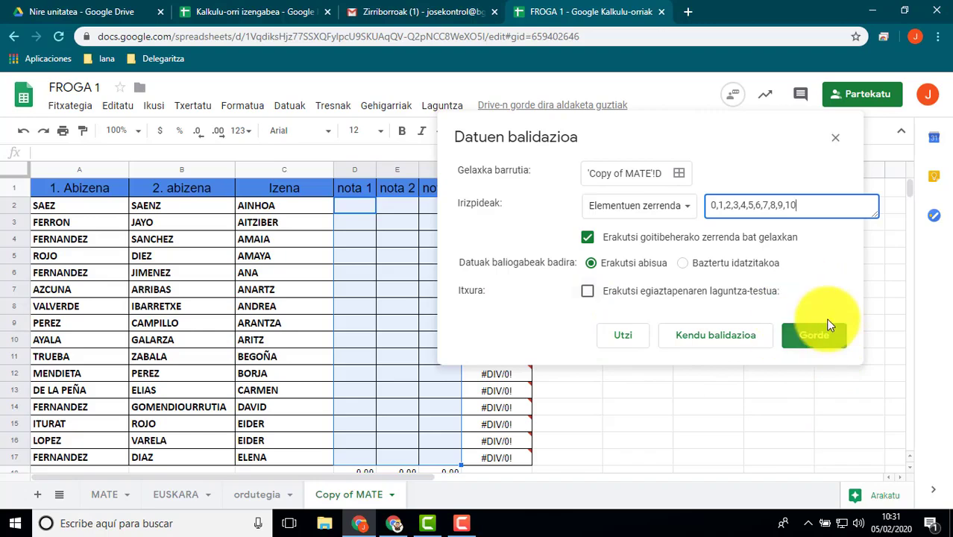
pyautogui.click(810, 337)
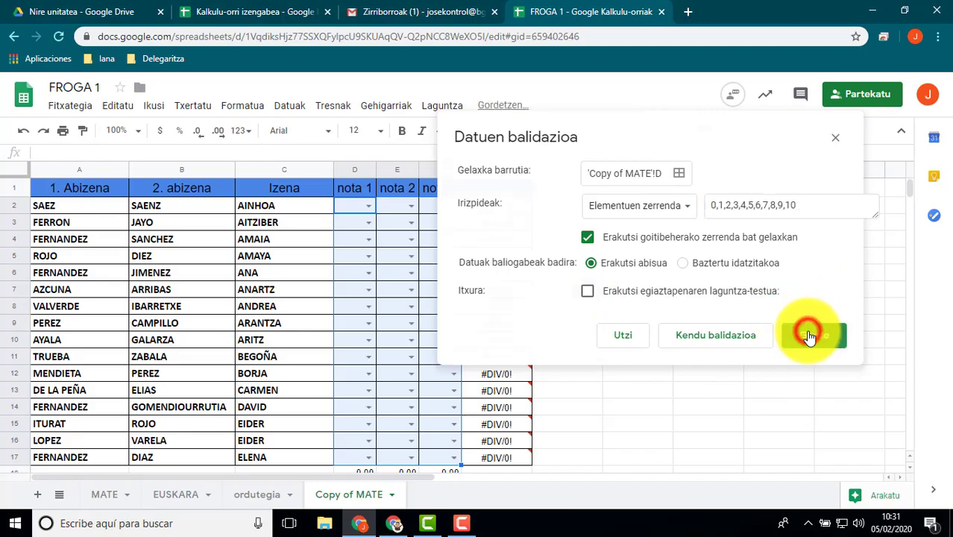
# Fill in the row 2 grades from the dropdown lists: 4 for nota 1, 6 for nota 2 and 6 for nota 3
pyautogui.click(369, 207)
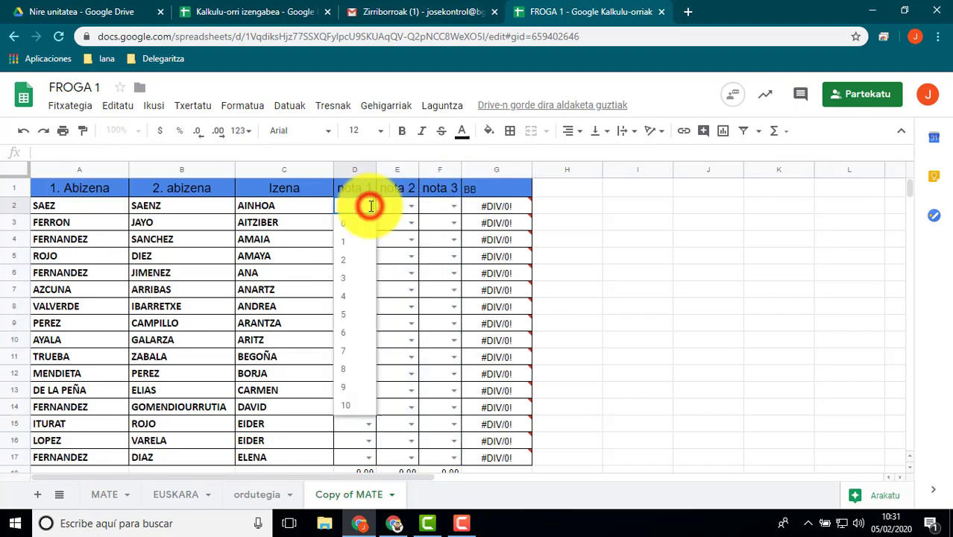
pyautogui.click(351, 301)
pyautogui.click(411, 207)
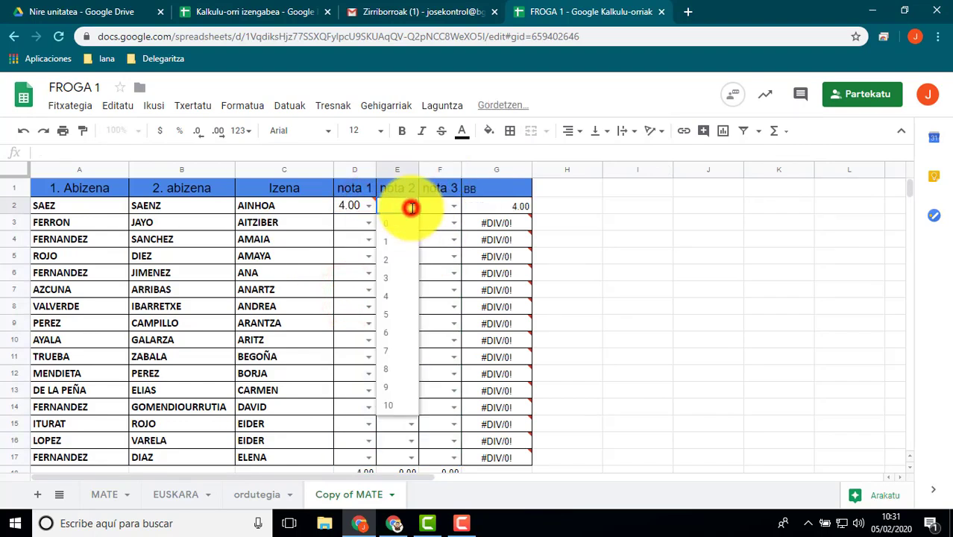
pyautogui.click(389, 331)
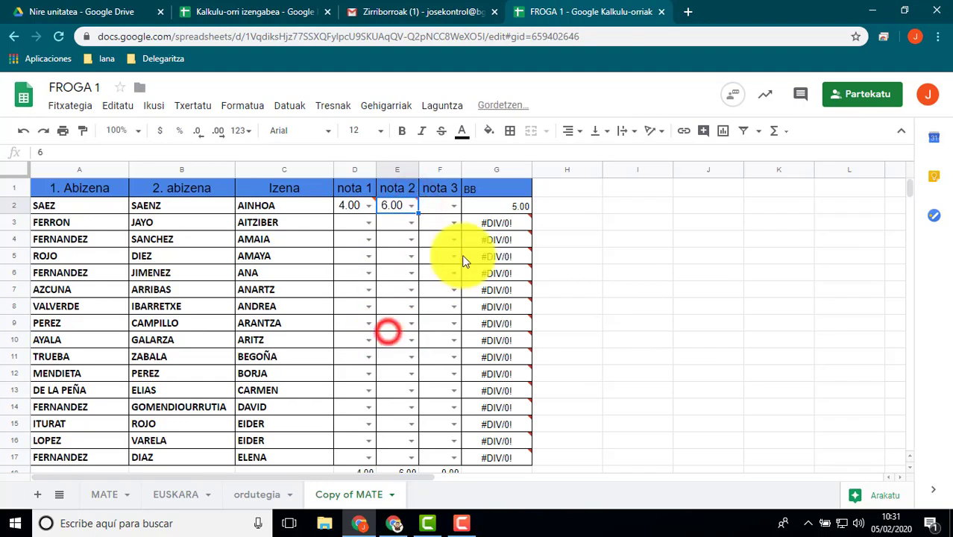
pyautogui.click(451, 207)
pyautogui.click(428, 333)
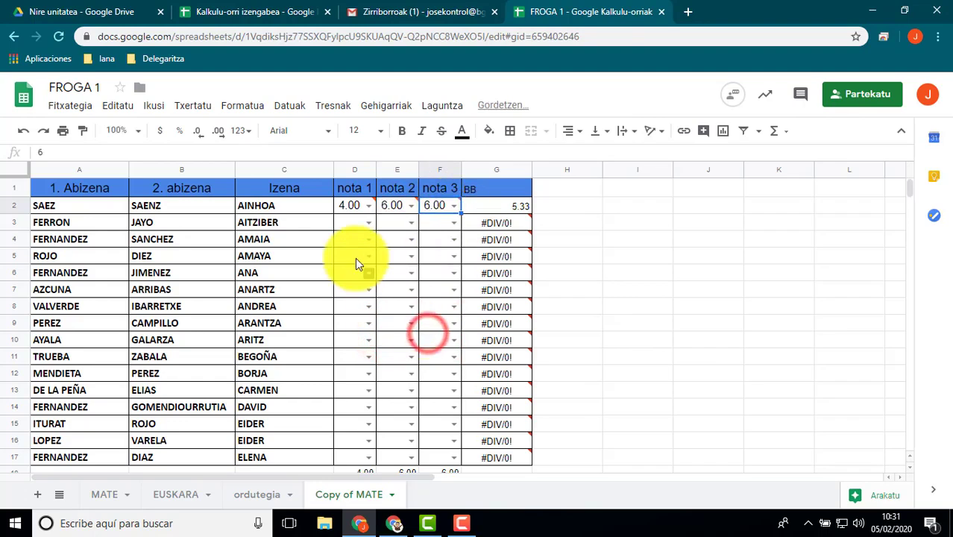
# Choose 9 for nota 1 and 8 for nota 2 in row 3 from the dropdown lists
pyautogui.click(366, 224)
pyautogui.click(347, 400)
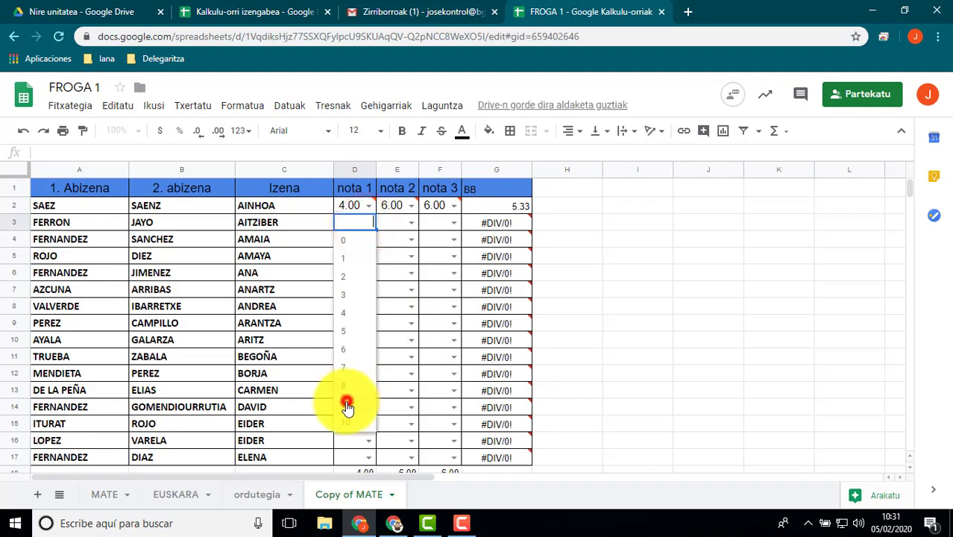
pyautogui.click(410, 223)
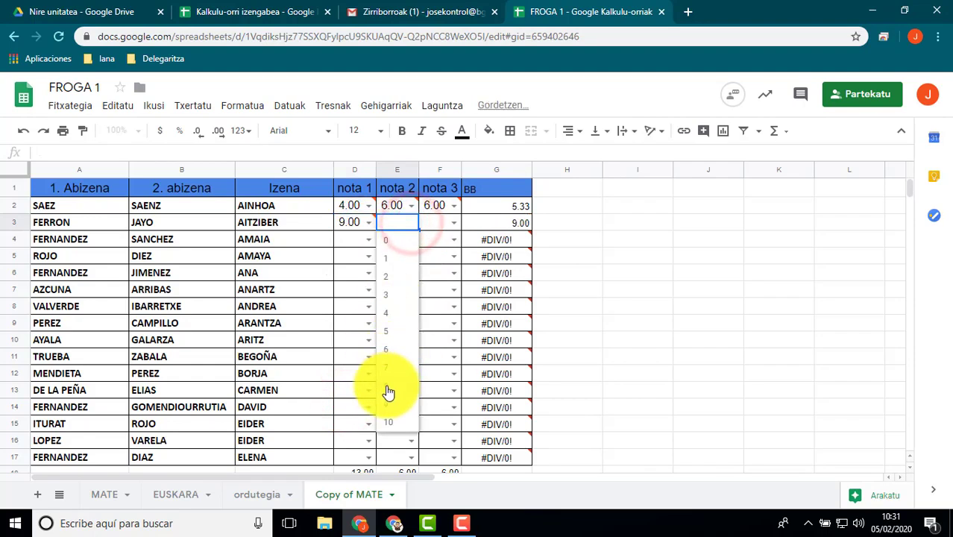
pyautogui.click(387, 385)
pyautogui.click(635, 272)
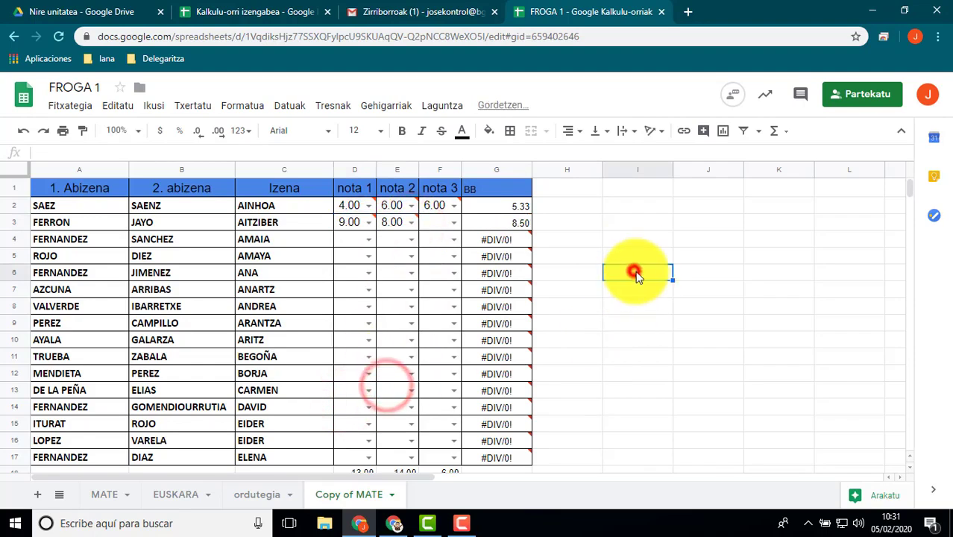
# Add data validation to H2:H17 as a list of items (Elementuen zerrenda) with Gutxi,Nahiko,Ondo,Oso ondo,Bikain
pyautogui.click(563, 193)
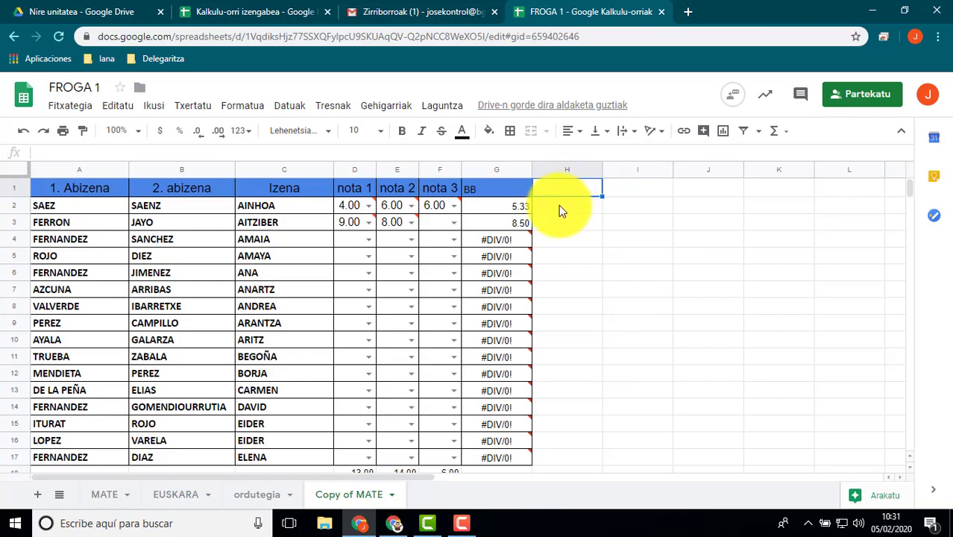
pyautogui.click(561, 209)
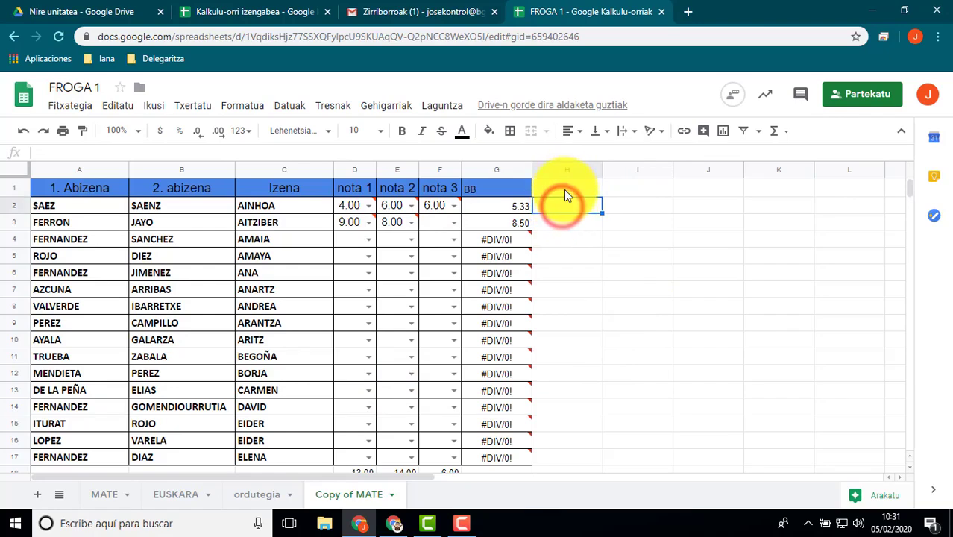
pyautogui.click(564, 190)
pyautogui.click(563, 212)
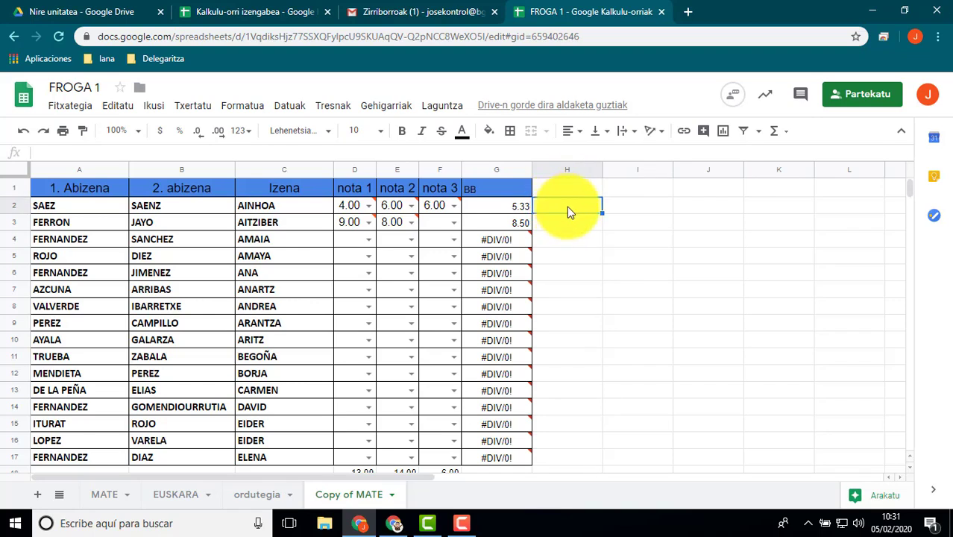
pyautogui.moveTo(563, 211); pyautogui.dragTo(564, 461)
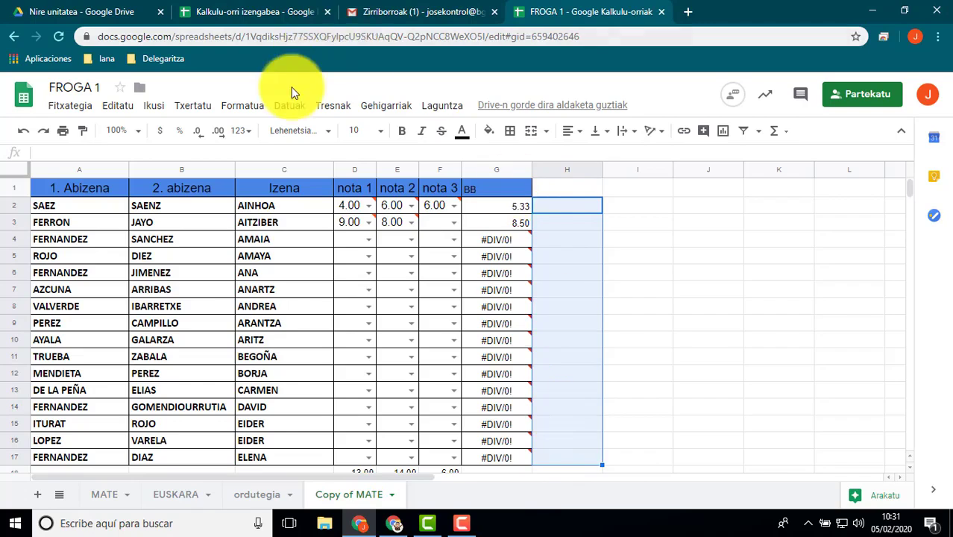
pyautogui.click(295, 110)
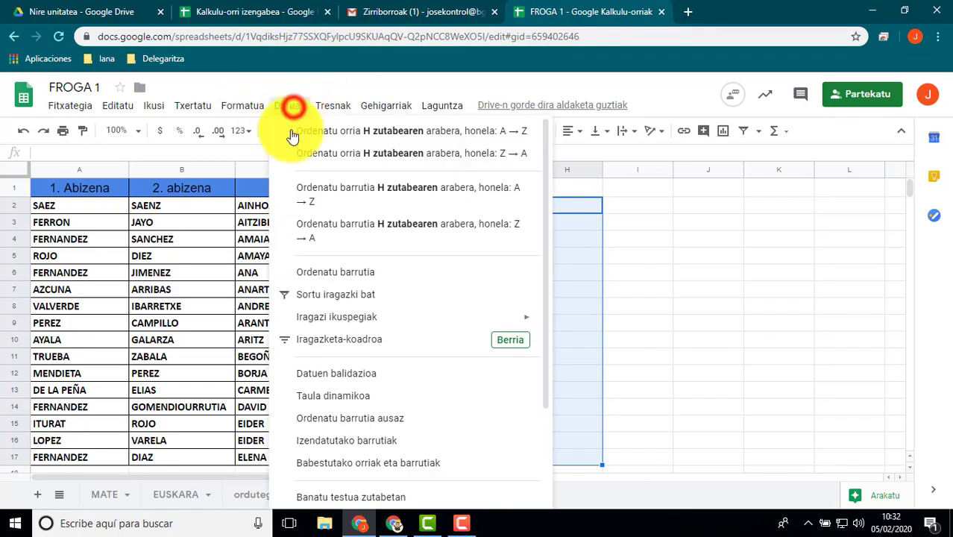
pyautogui.click(337, 347)
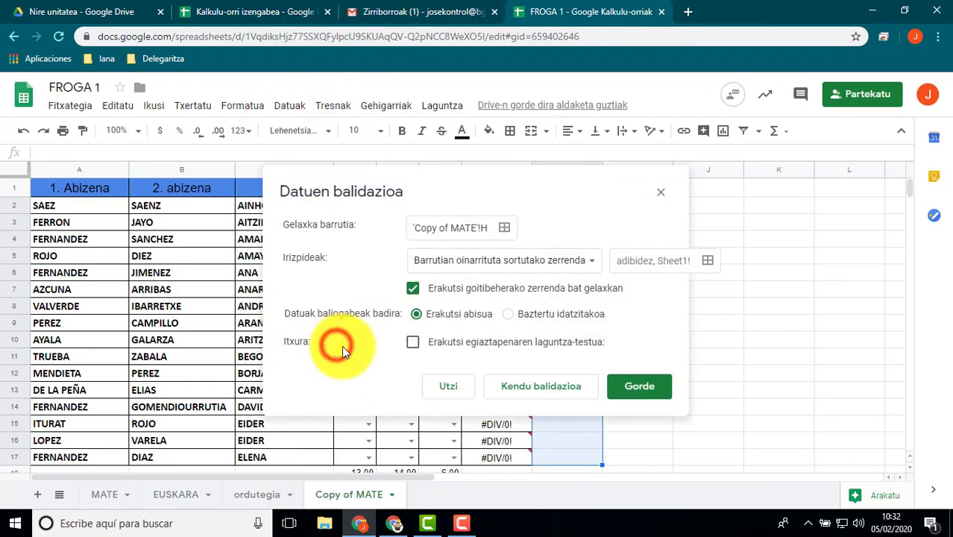
pyautogui.click(589, 265)
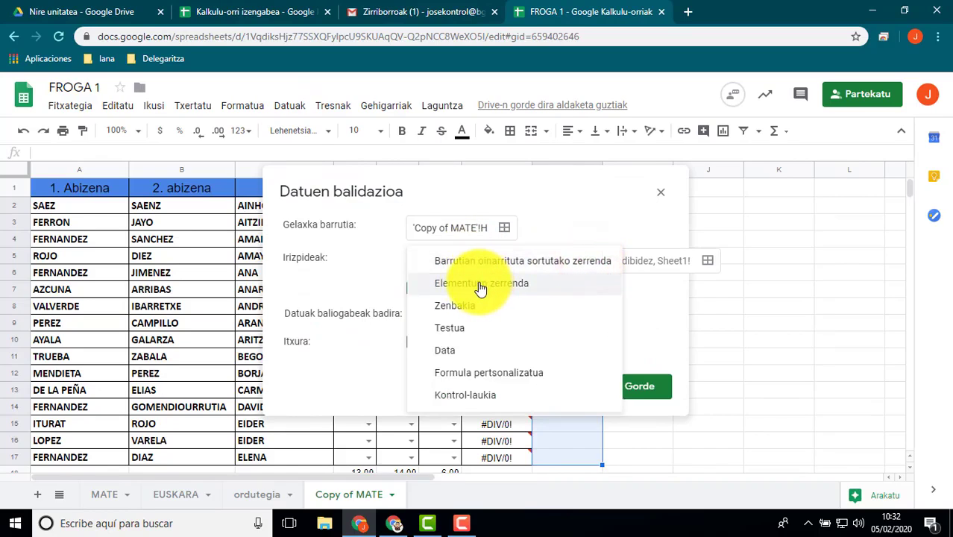
pyautogui.click(481, 286)
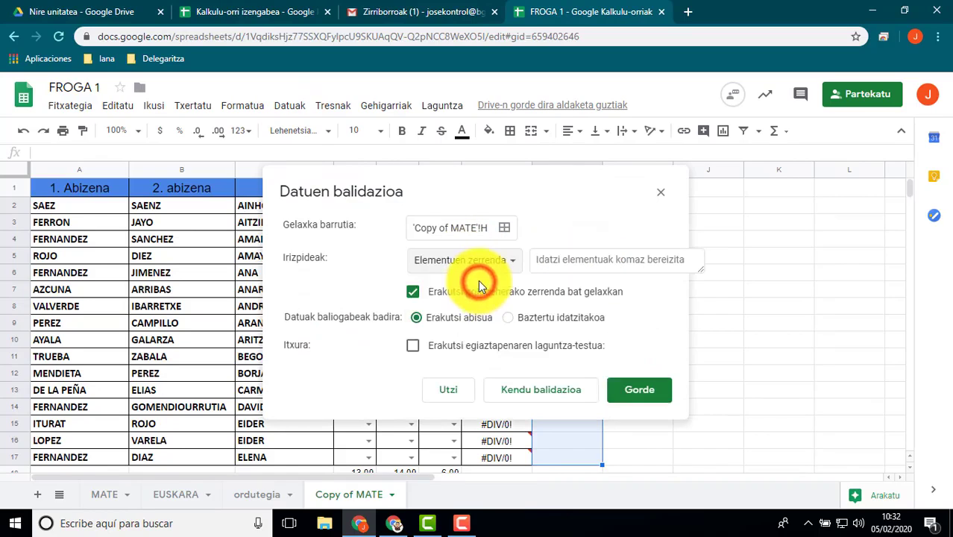
pyautogui.click(579, 261)
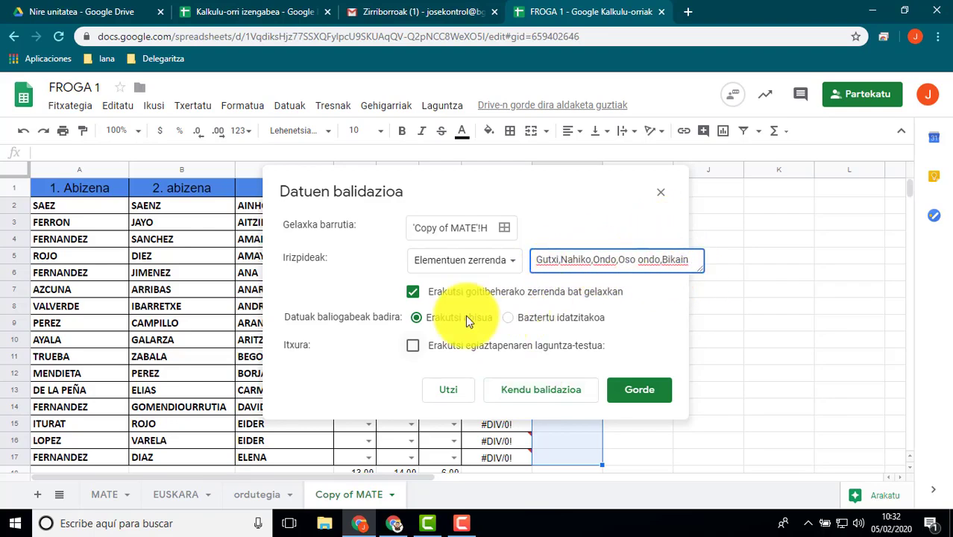
pyautogui.click(637, 390)
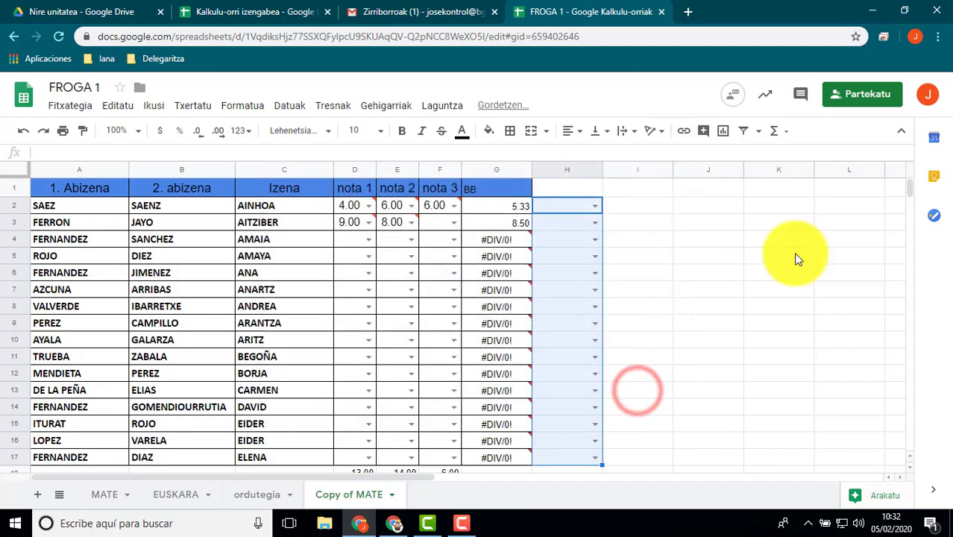
# Choose the ratings in column H from the dropdown lists: Ondo in H2, Oso ondo in H3 and Ondo in H4
pyautogui.click(723, 240)
pyautogui.click(595, 206)
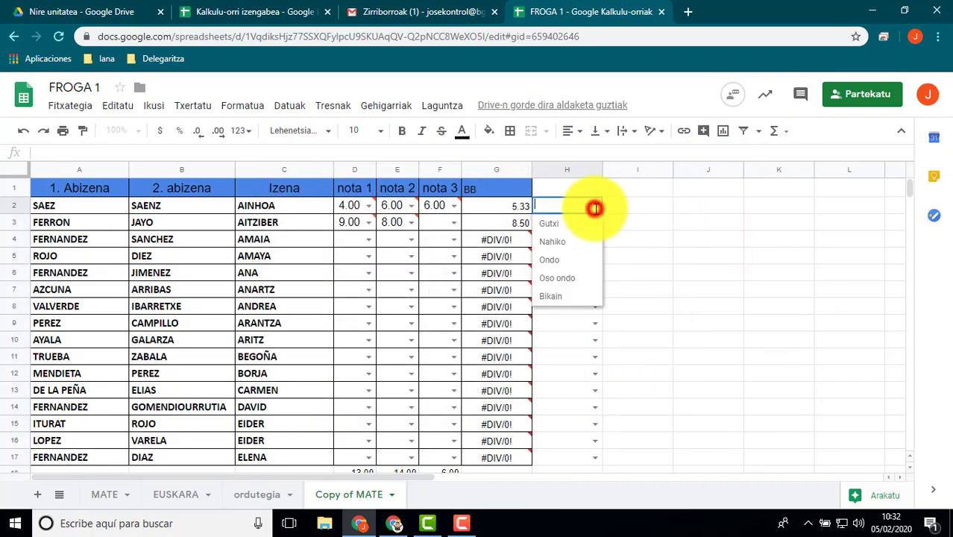
pyautogui.click(552, 260)
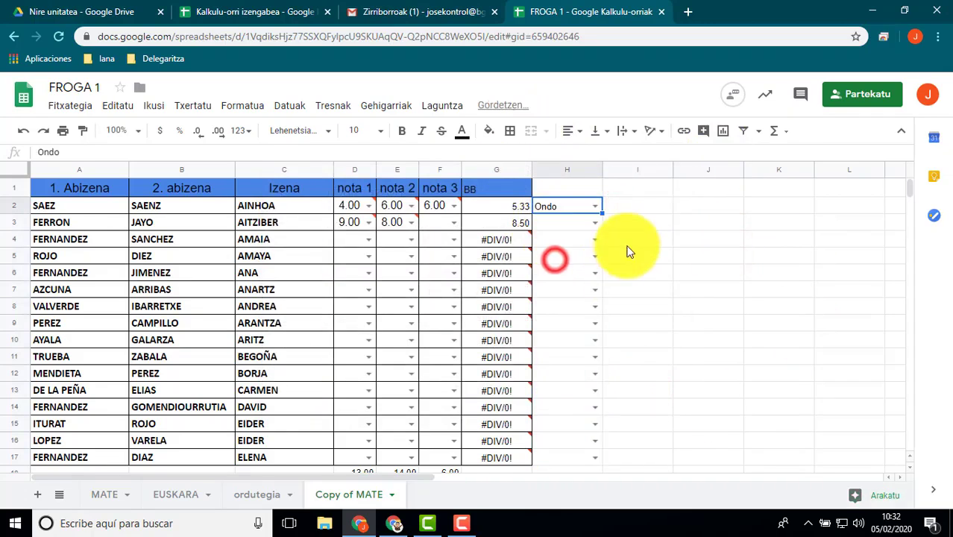
pyautogui.click(595, 224)
pyautogui.click(563, 295)
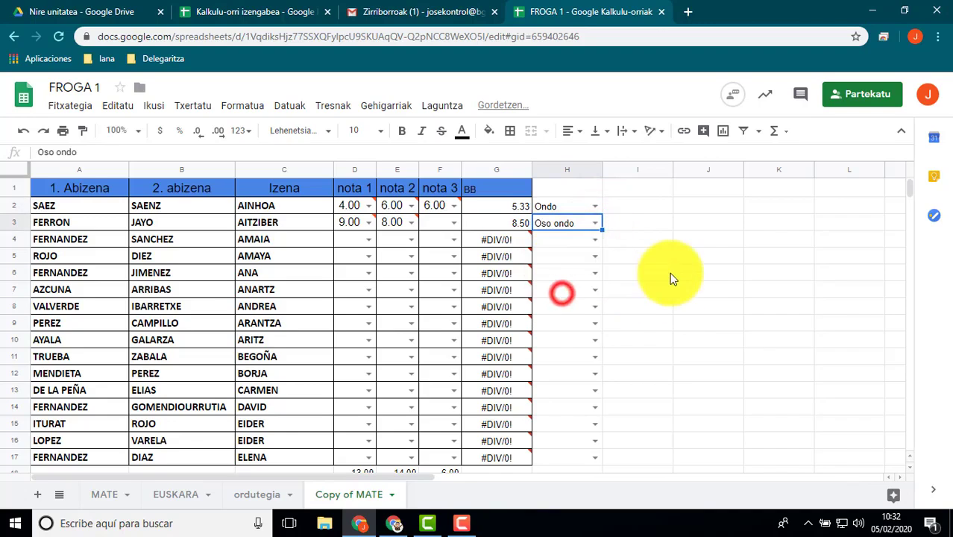
pyautogui.click(595, 240)
pyautogui.click(559, 293)
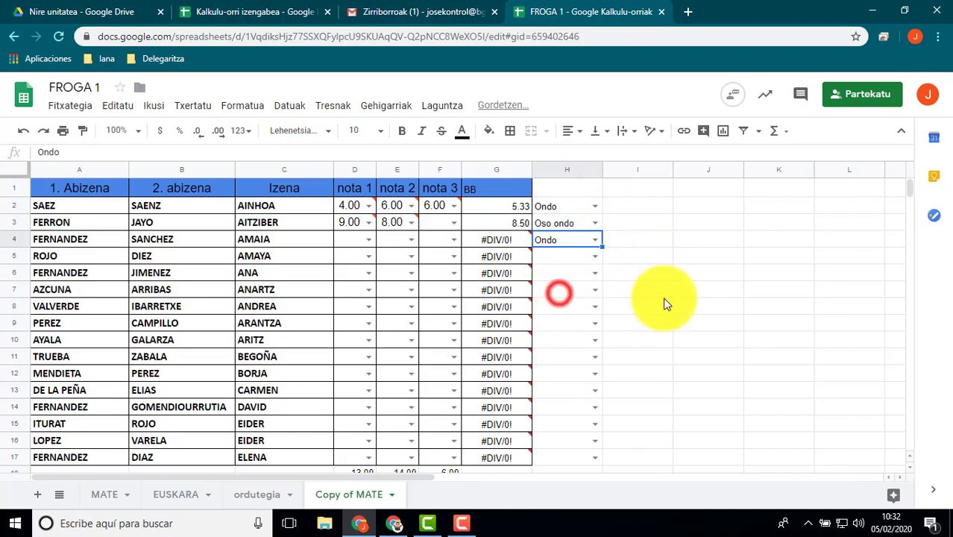
# Enter the label Data in cell I3
pyautogui.click(659, 258)
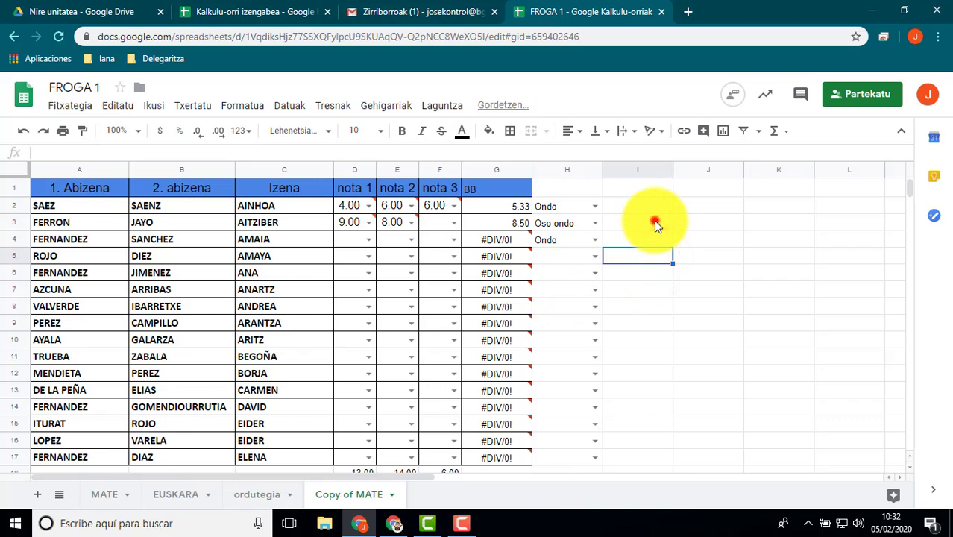
pyautogui.click(654, 222)
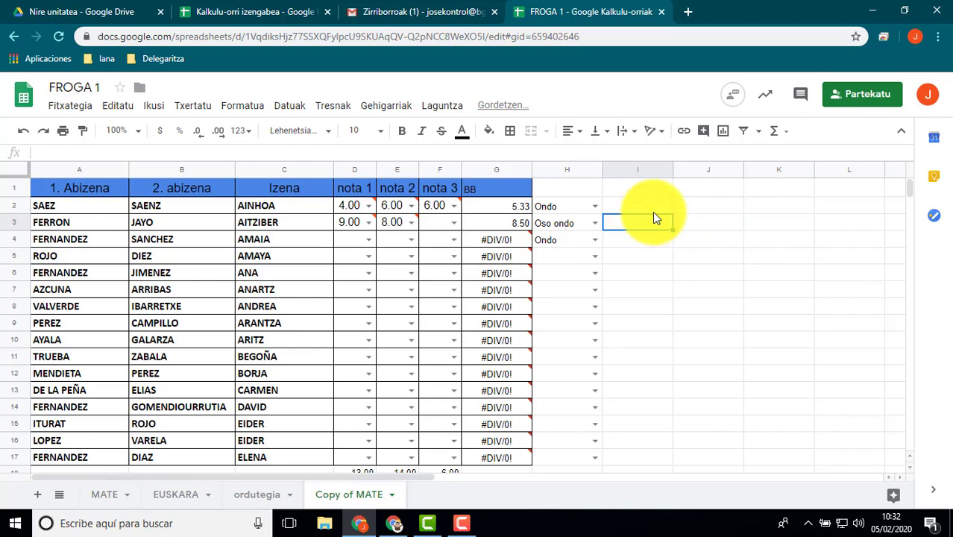
pyautogui.write('Data')
# Add data validation to J3 with the Data criterion set to valid dates (baliozko data da)
pyautogui.click(705, 225)
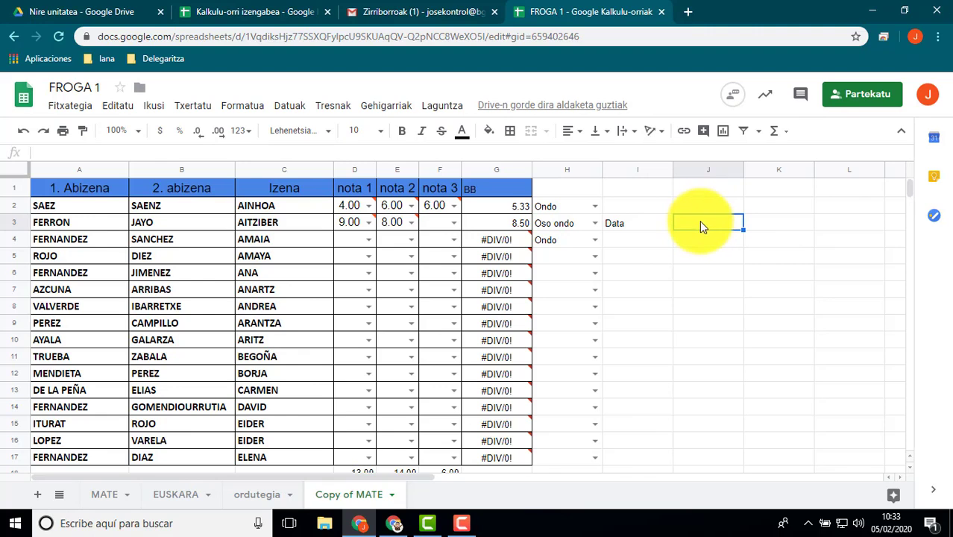
pyautogui.click(284, 108)
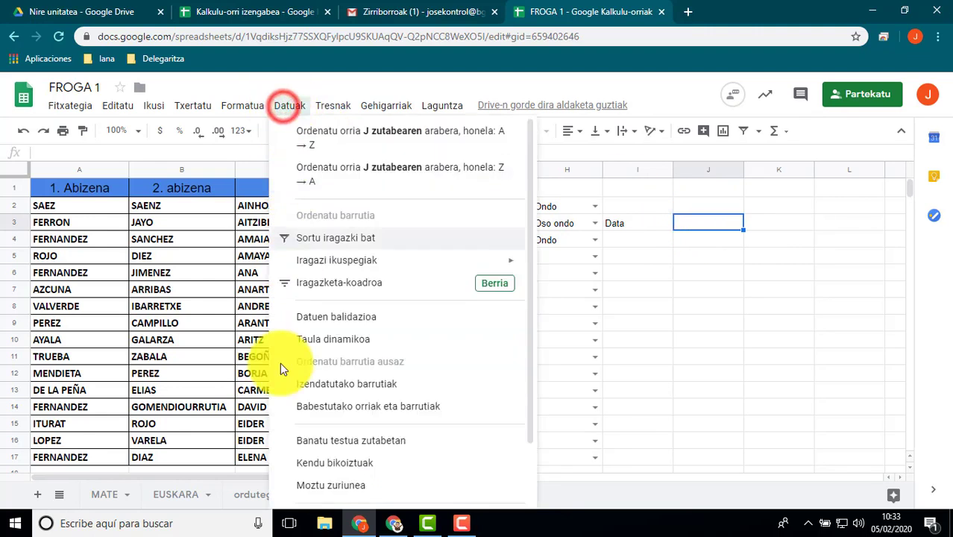
pyautogui.click(345, 296)
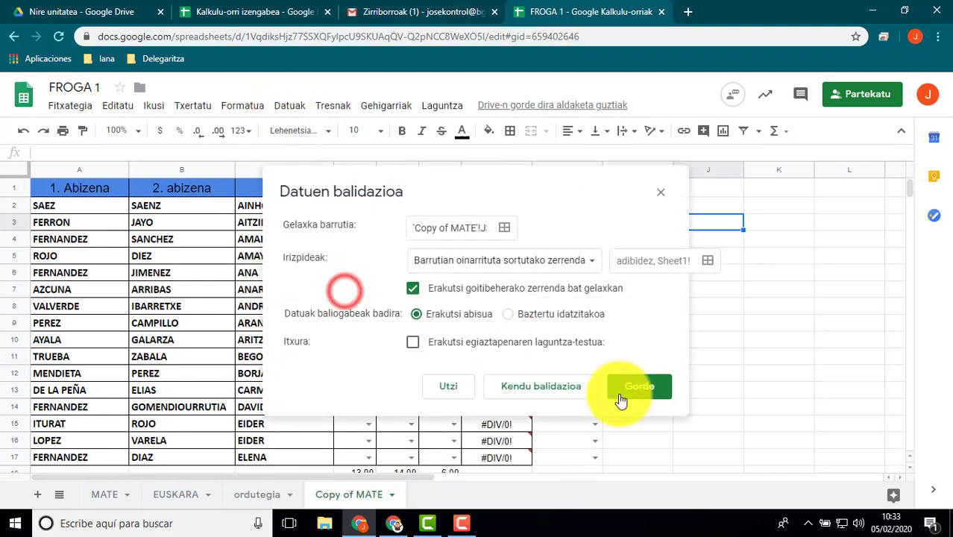
pyautogui.click(593, 261)
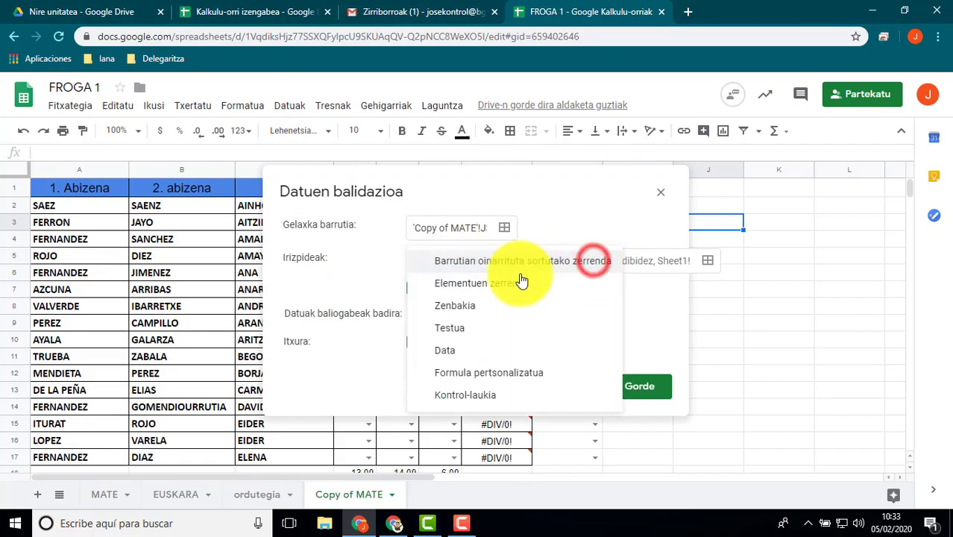
pyautogui.click(448, 355)
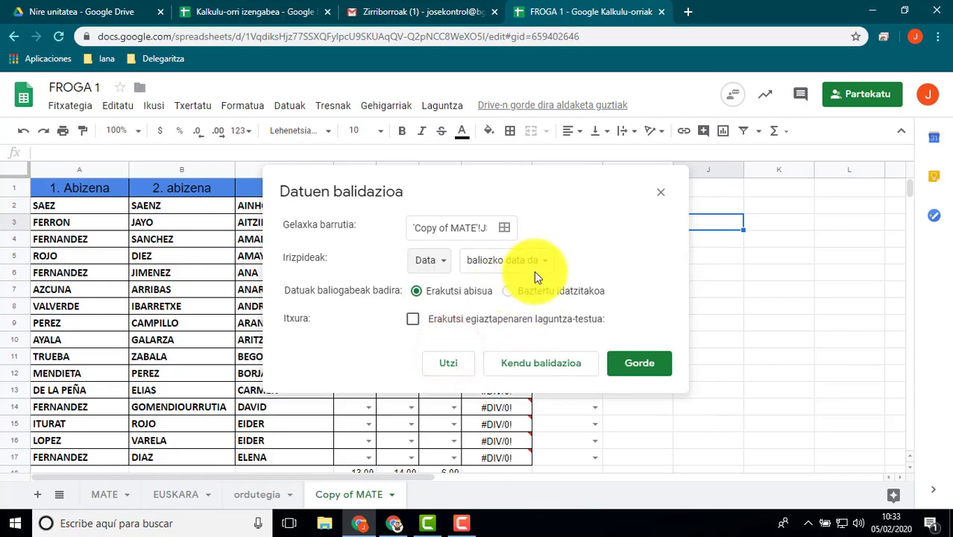
pyautogui.click(637, 365)
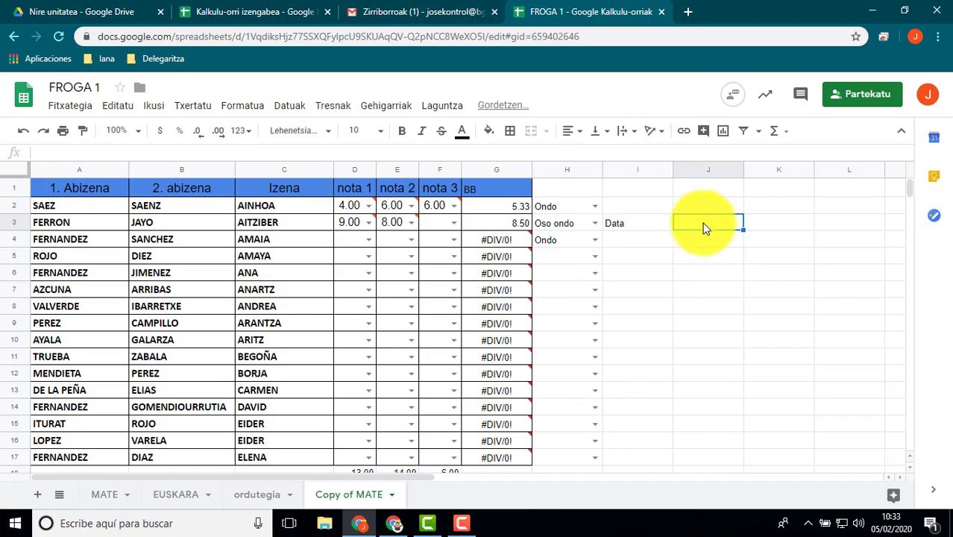
# Choose 19 March 2020 in J3 from the pop-up calendar and reopen the calendar to check the chosen date
pyautogui.click(649, 224)
pyautogui.click(714, 224)
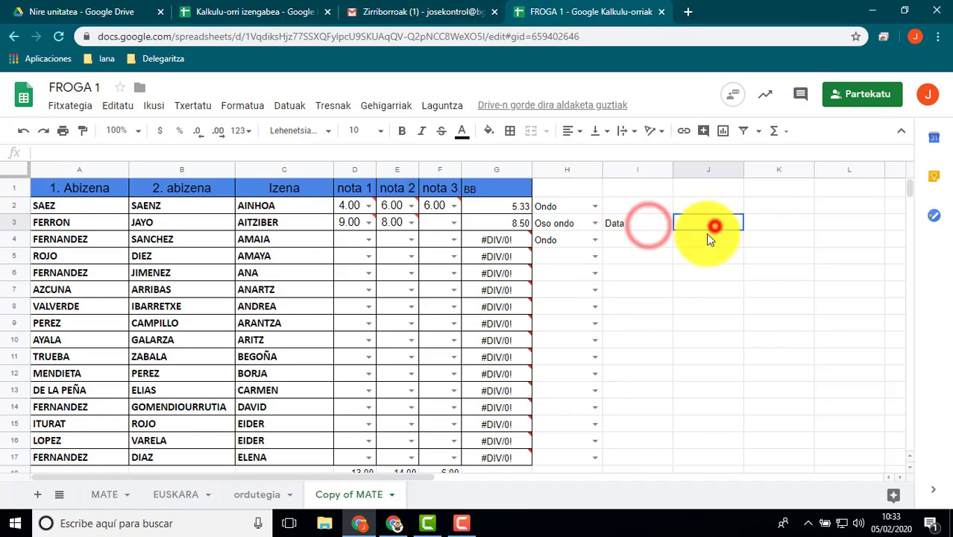
pyautogui.click(703, 225)
pyautogui.click(702, 226)
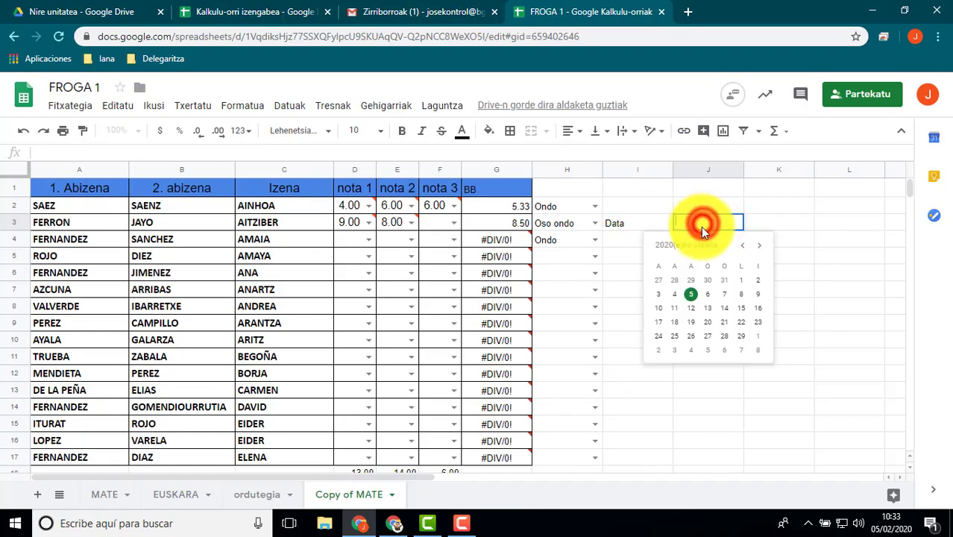
pyautogui.click(759, 245)
pyautogui.click(704, 328)
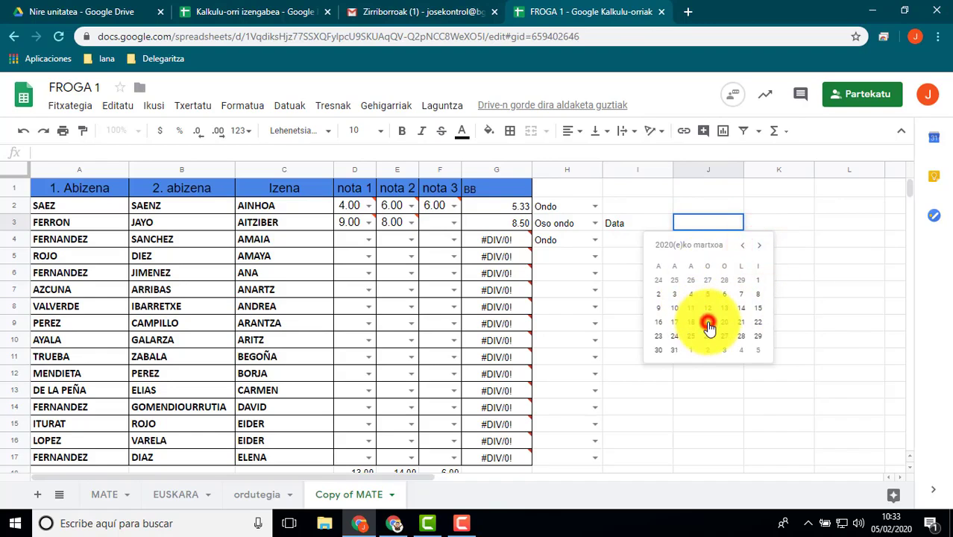
pyautogui.click(786, 278)
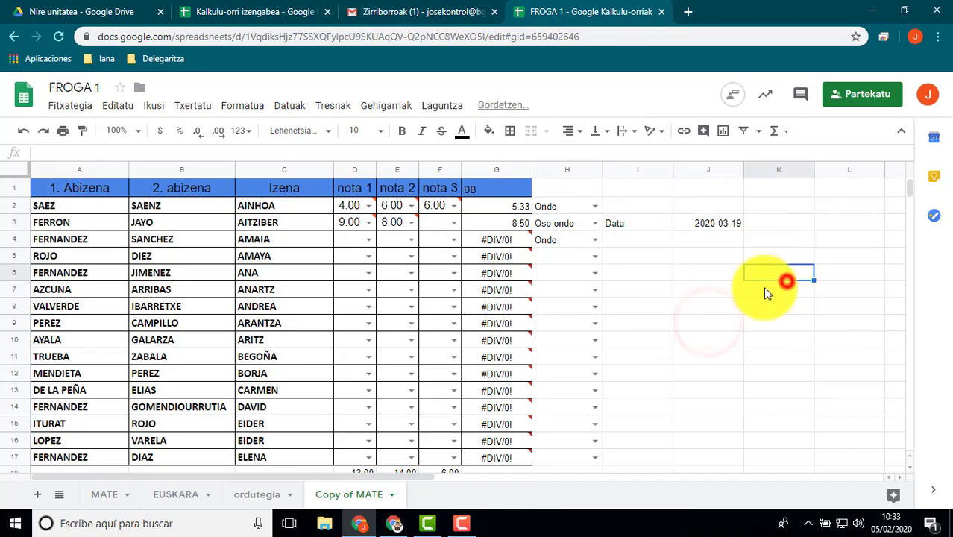
pyautogui.doubleClick(712, 224)
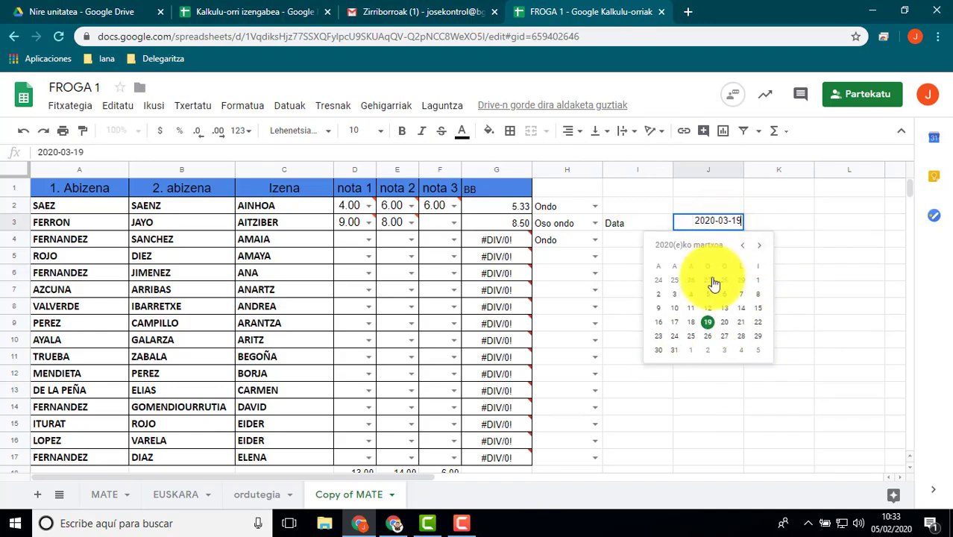
pyautogui.click(805, 308)
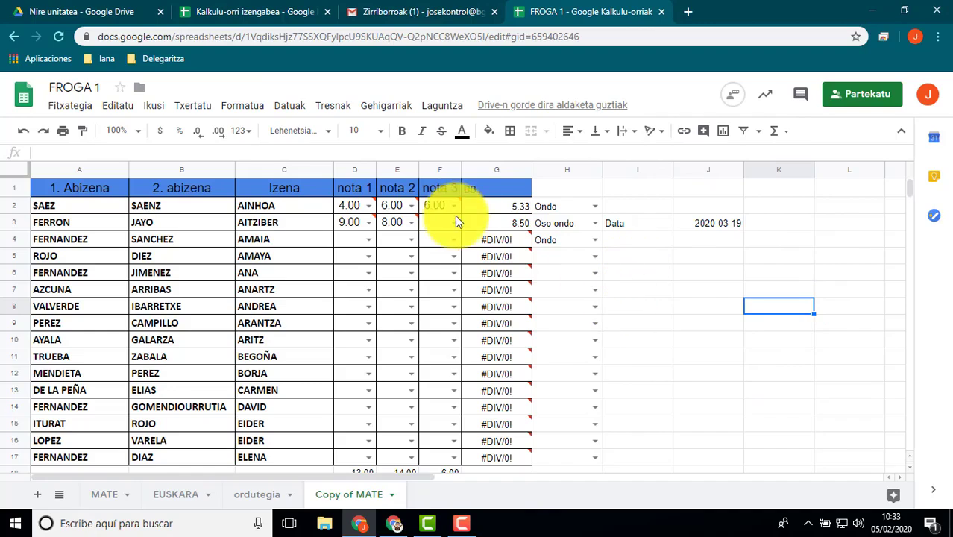